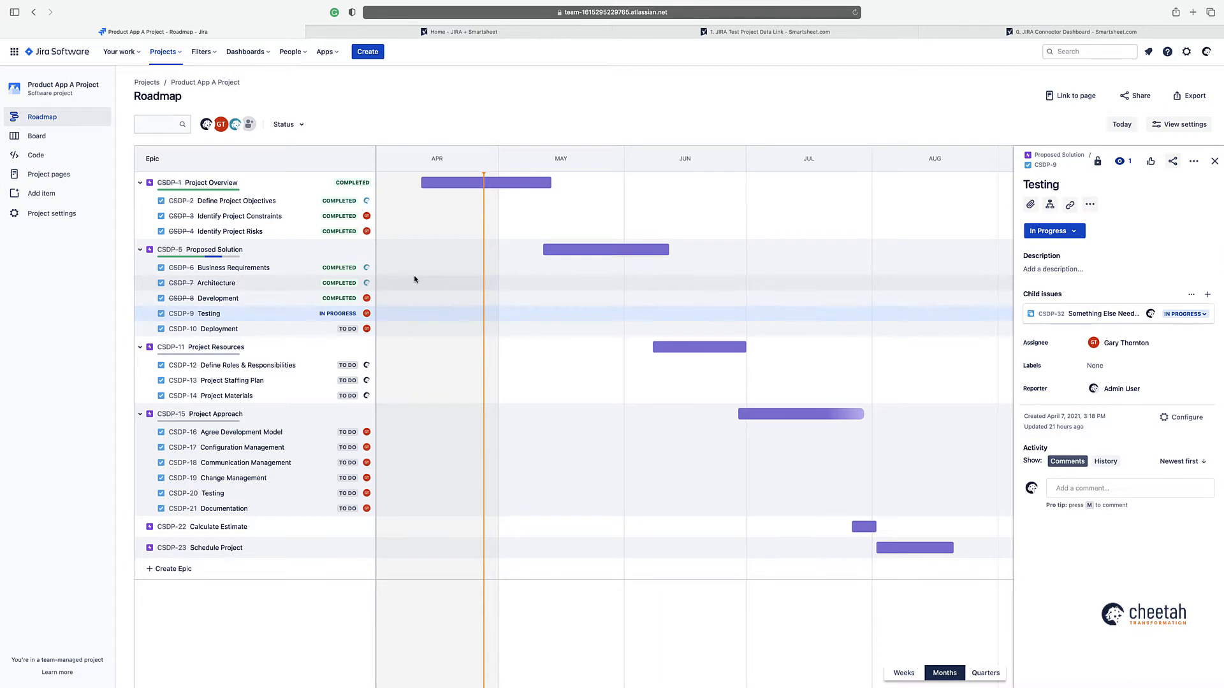
Switch to the Smartsheet Jira connector, open the CT Software Dev Project workflow for editing and continue to its field mapping.
left_click(402, 32)
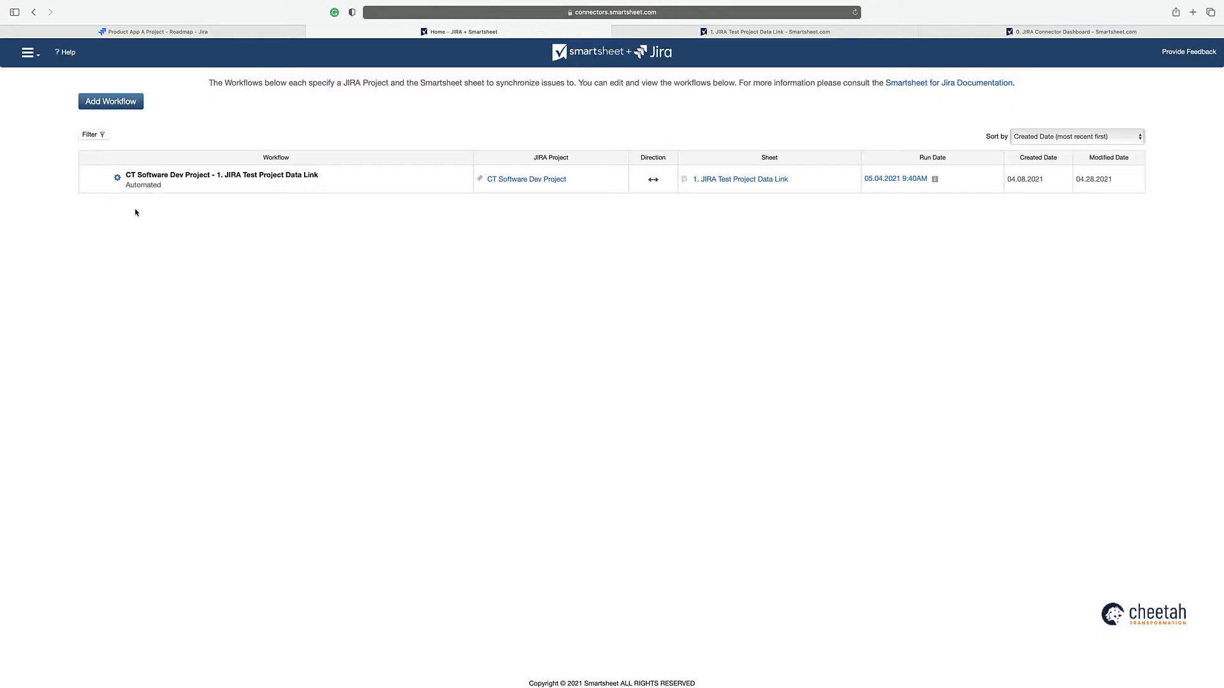
left_click(117, 178)
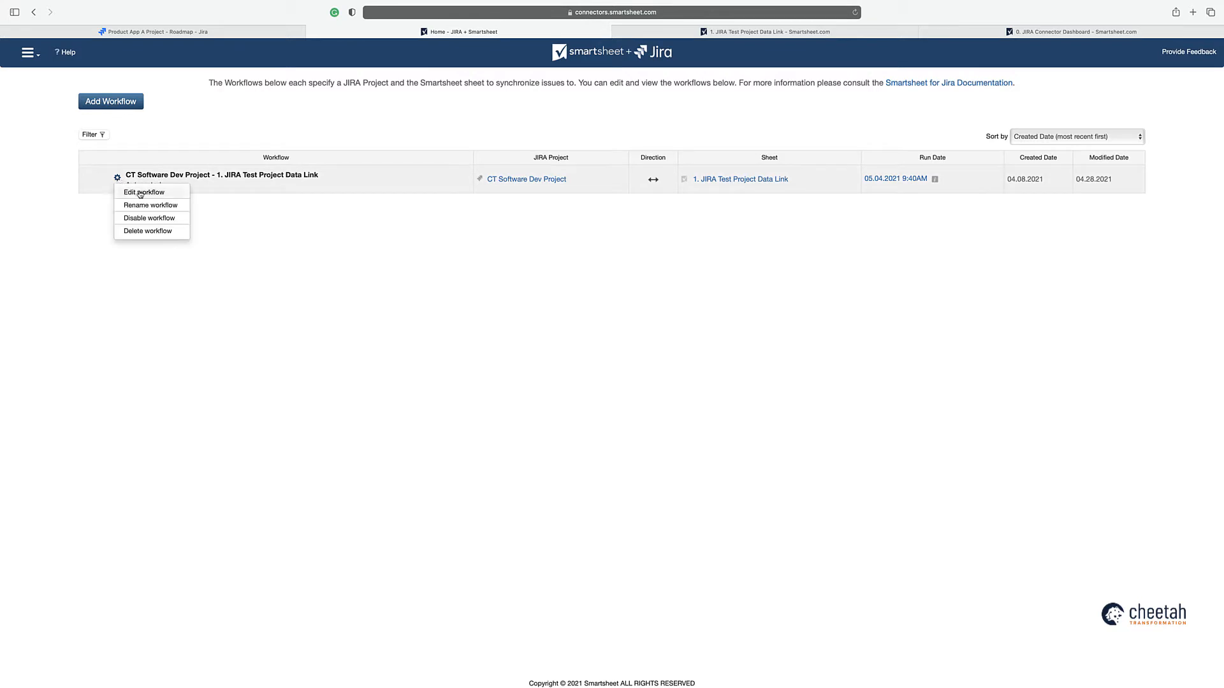
left_click(139, 193)
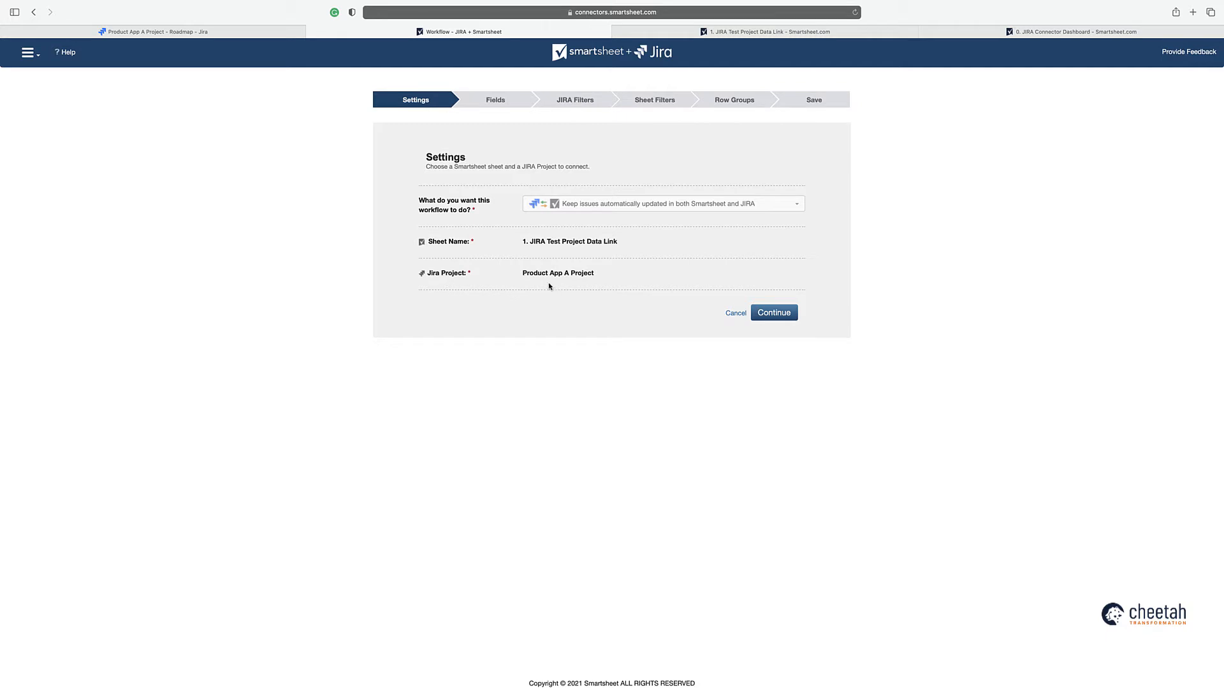
left_click(789, 314)
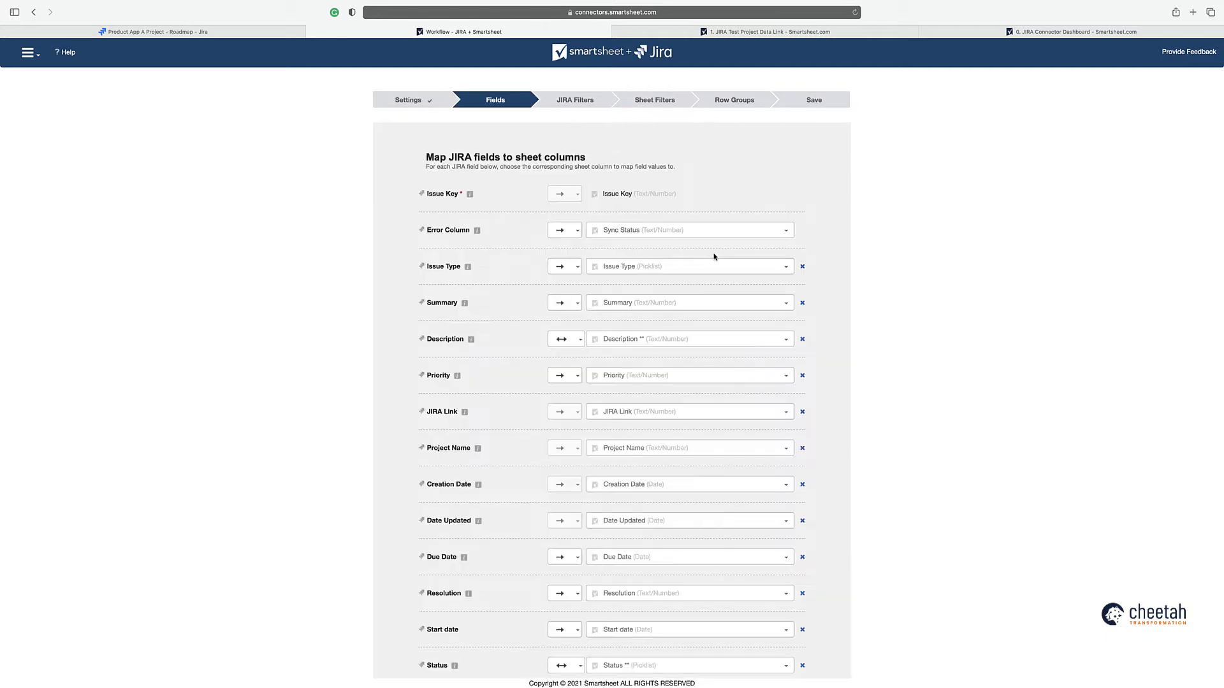
Review the JIRA-to-sheet field mappings, including the sync direction options for Description, and continue to the JIRA filters.
scroll(499, 302, "down", 2)
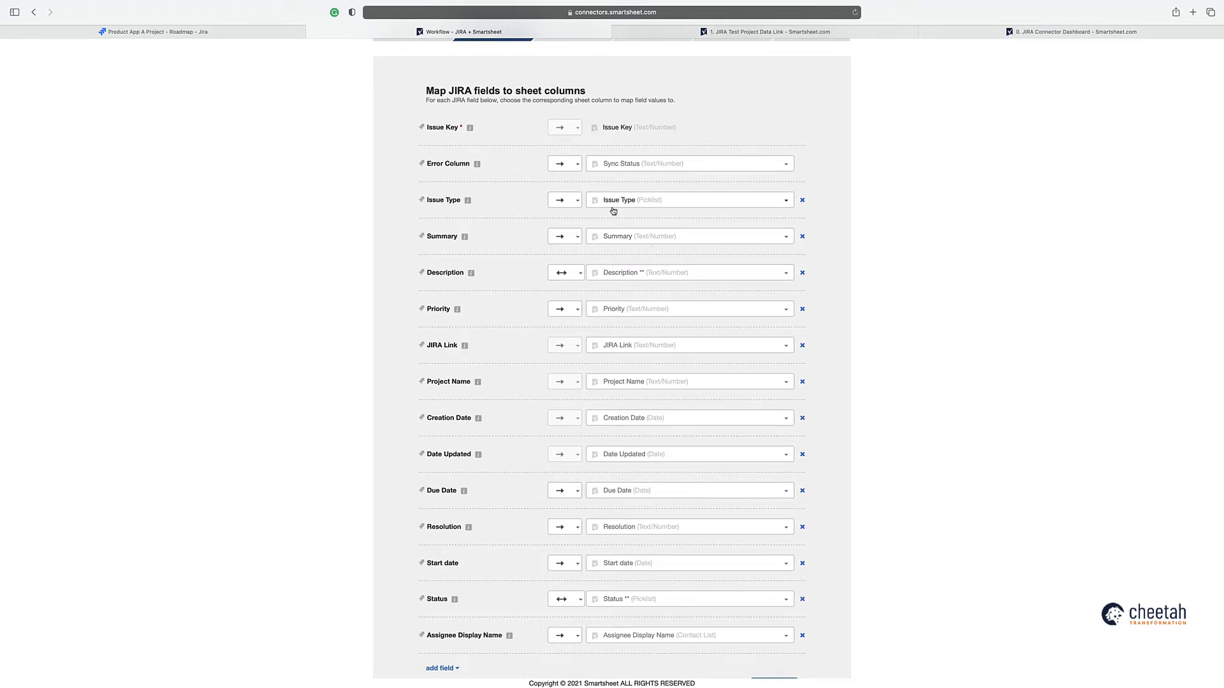
left_click(565, 277)
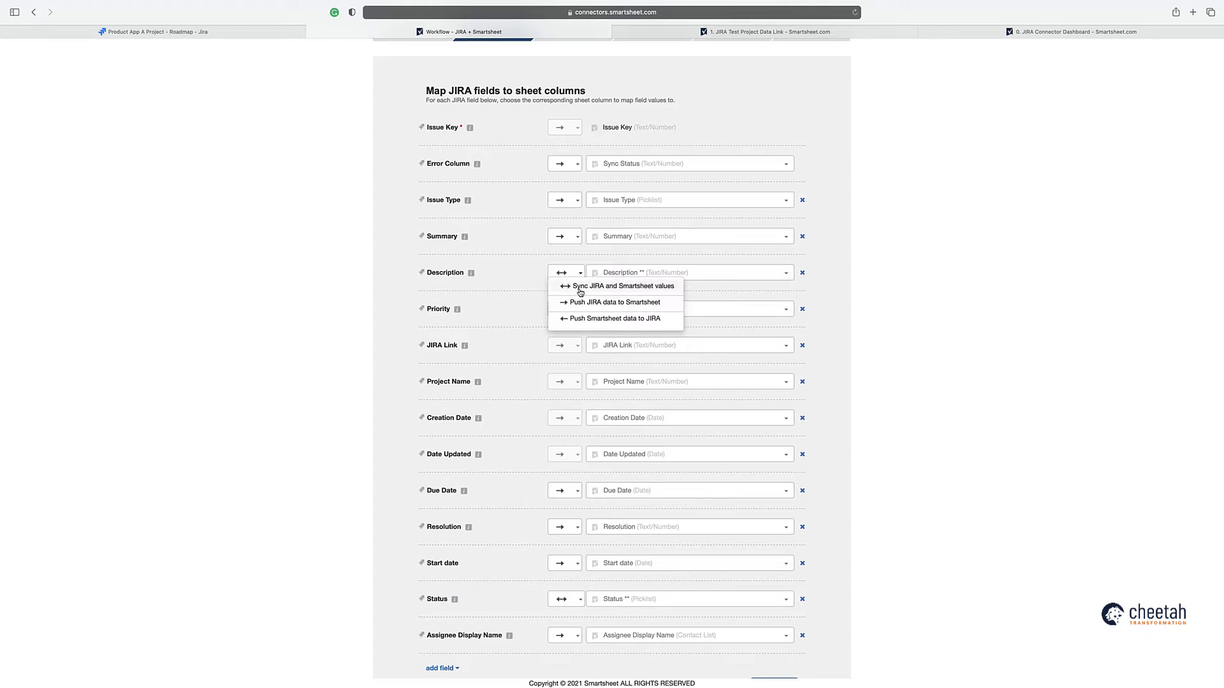
left_click(538, 276)
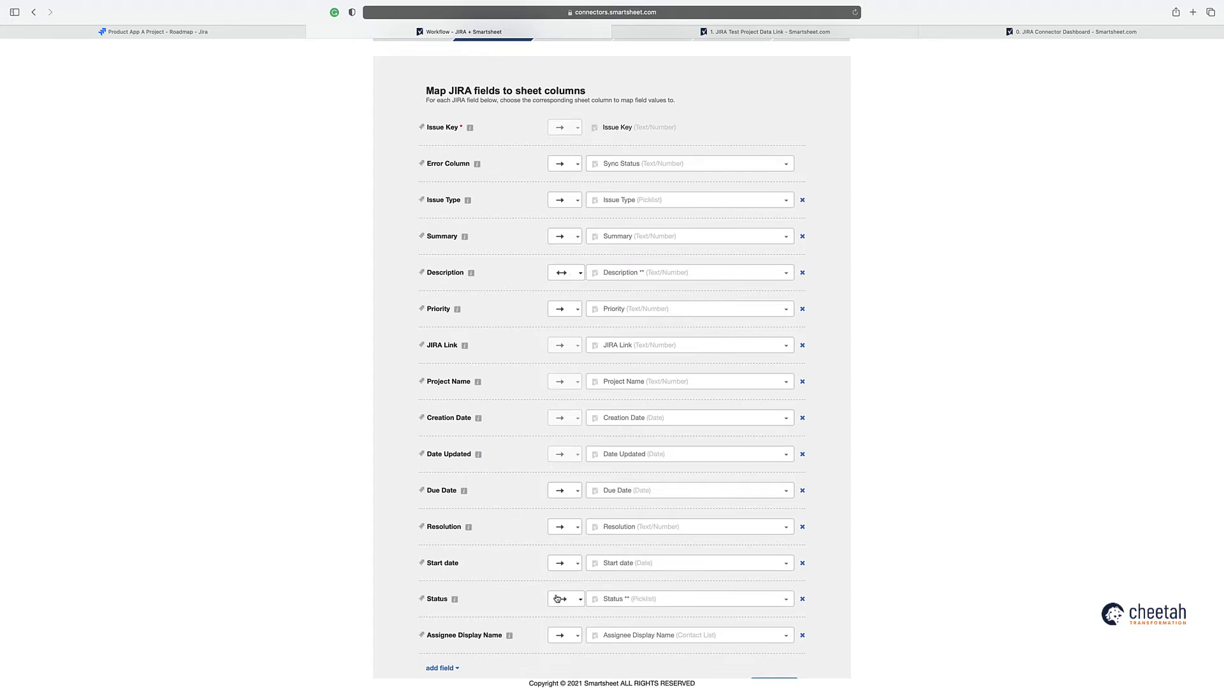
scroll(556, 603, "down", 1)
left_click(763, 655)
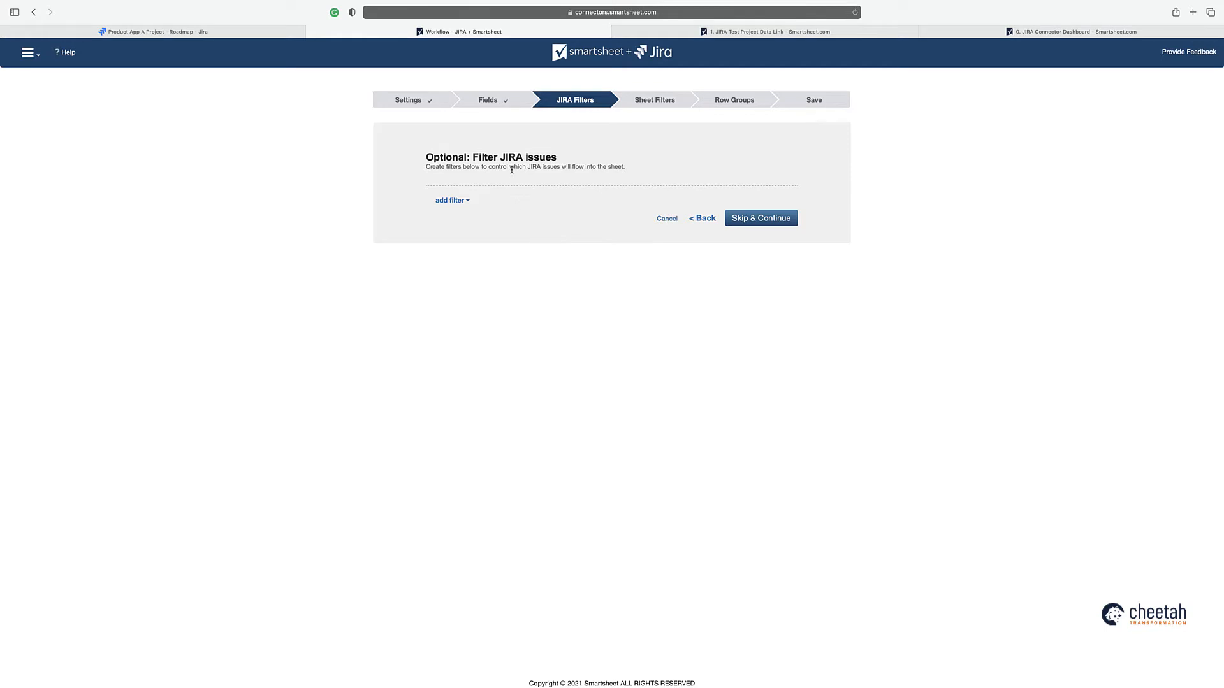
Look over the fields available for JIRA issue and sheet row filters, and skip both optional filter stages.
left_click(466, 202)
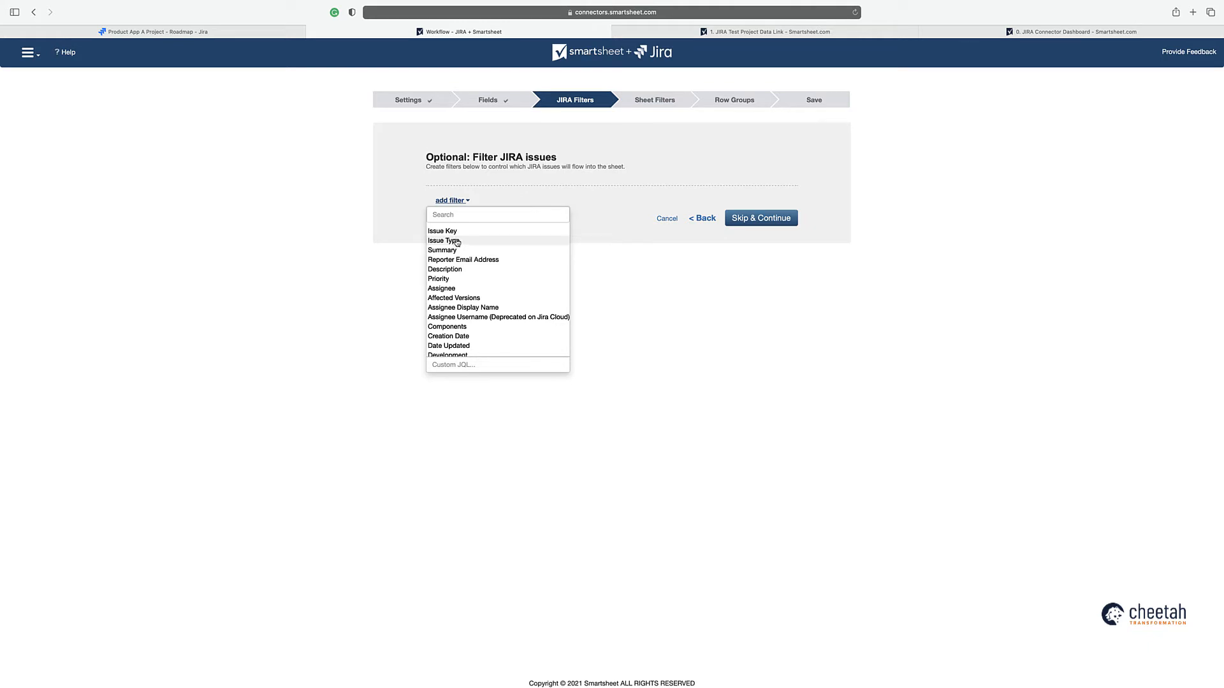
left_click(452, 201)
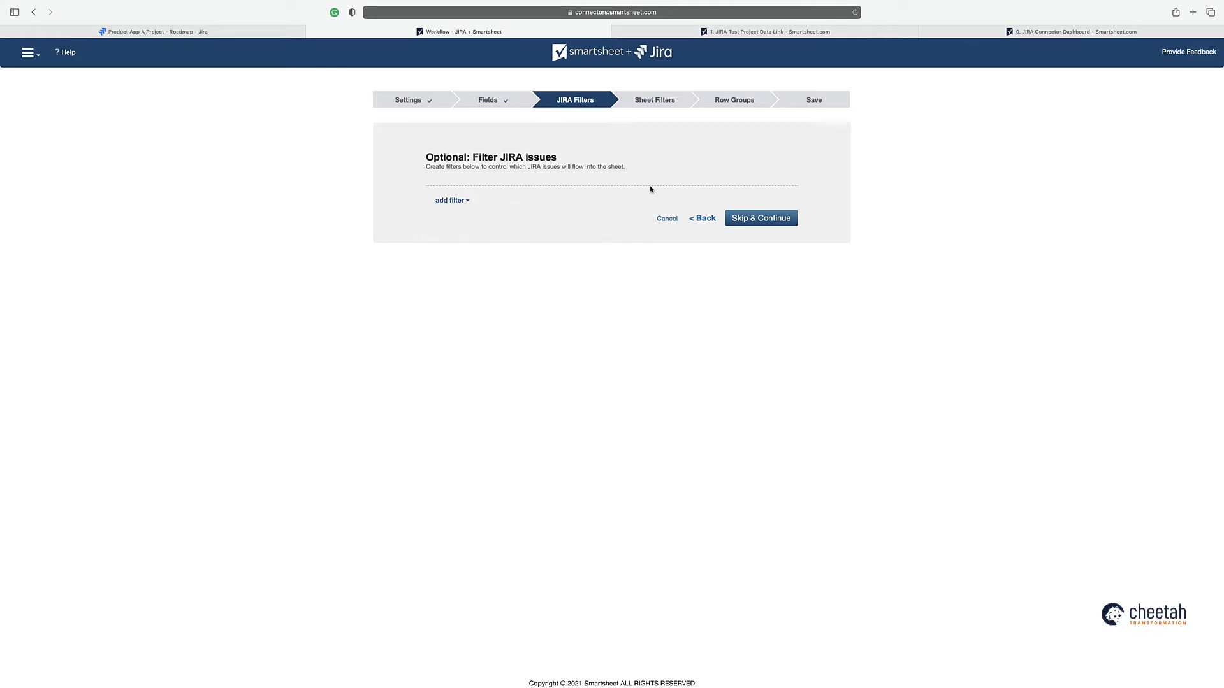
left_click(771, 222)
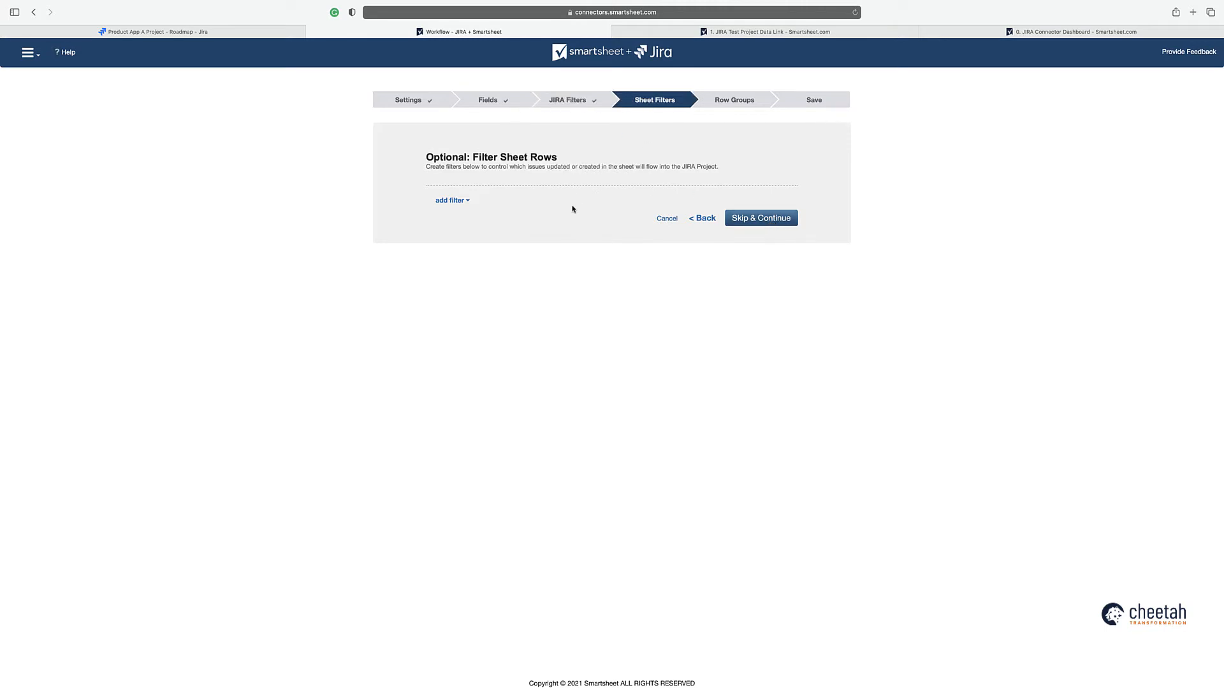
left_click(457, 202)
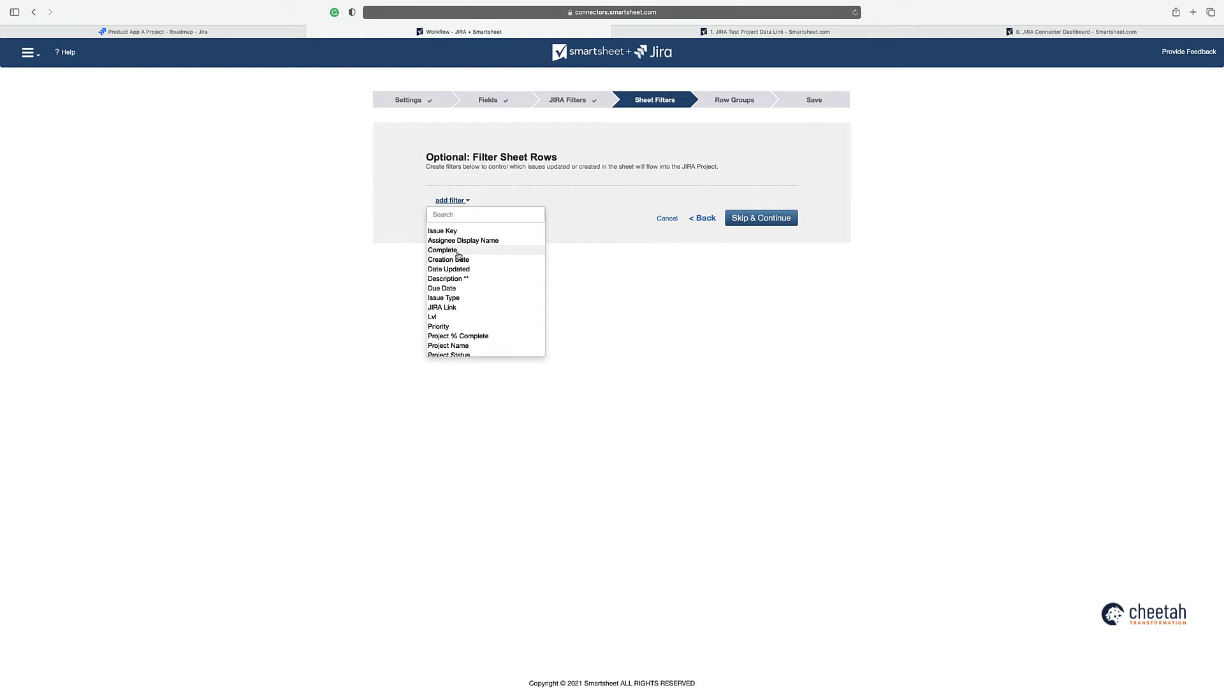
left_click(769, 221)
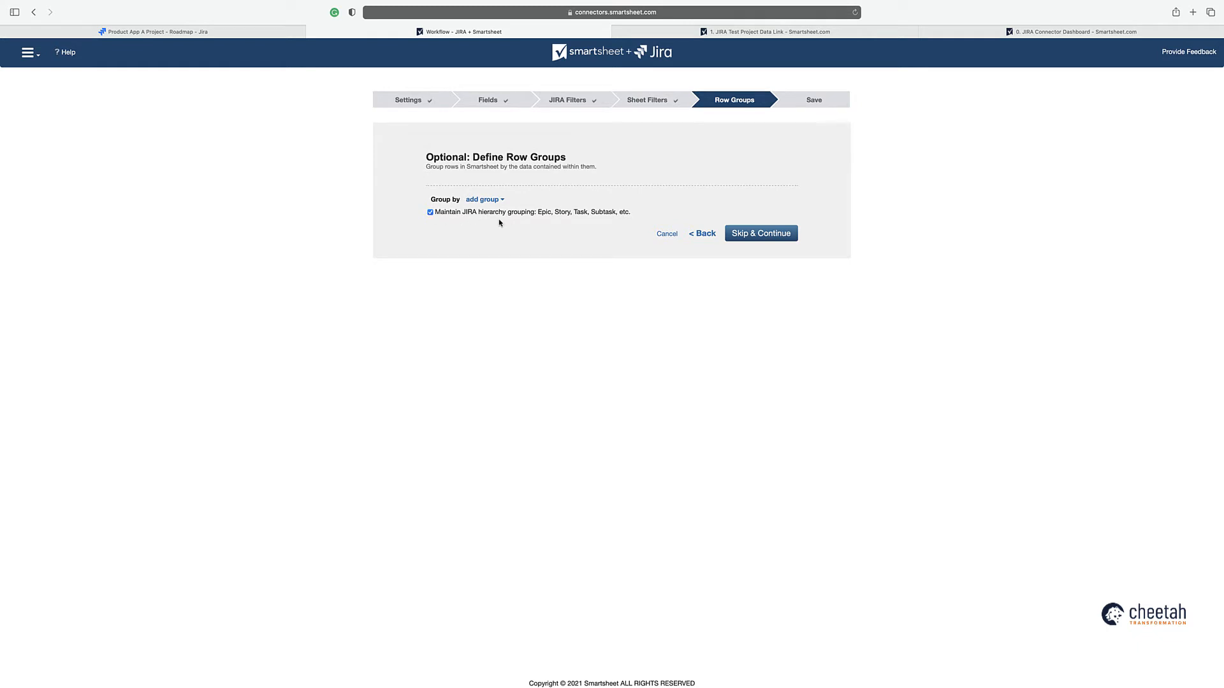
Skip defining additional row groups and save the CT Software Dev Project workflow.
left_click(744, 235)
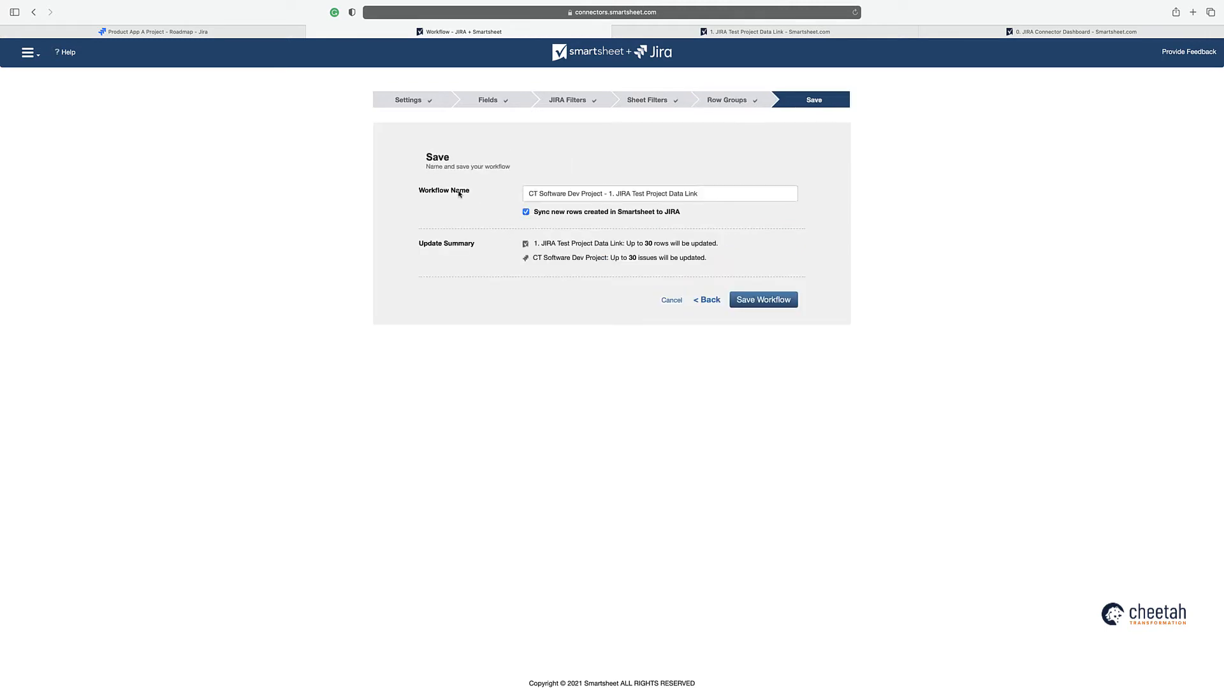
left_click(760, 301)
left_click(709, 120)
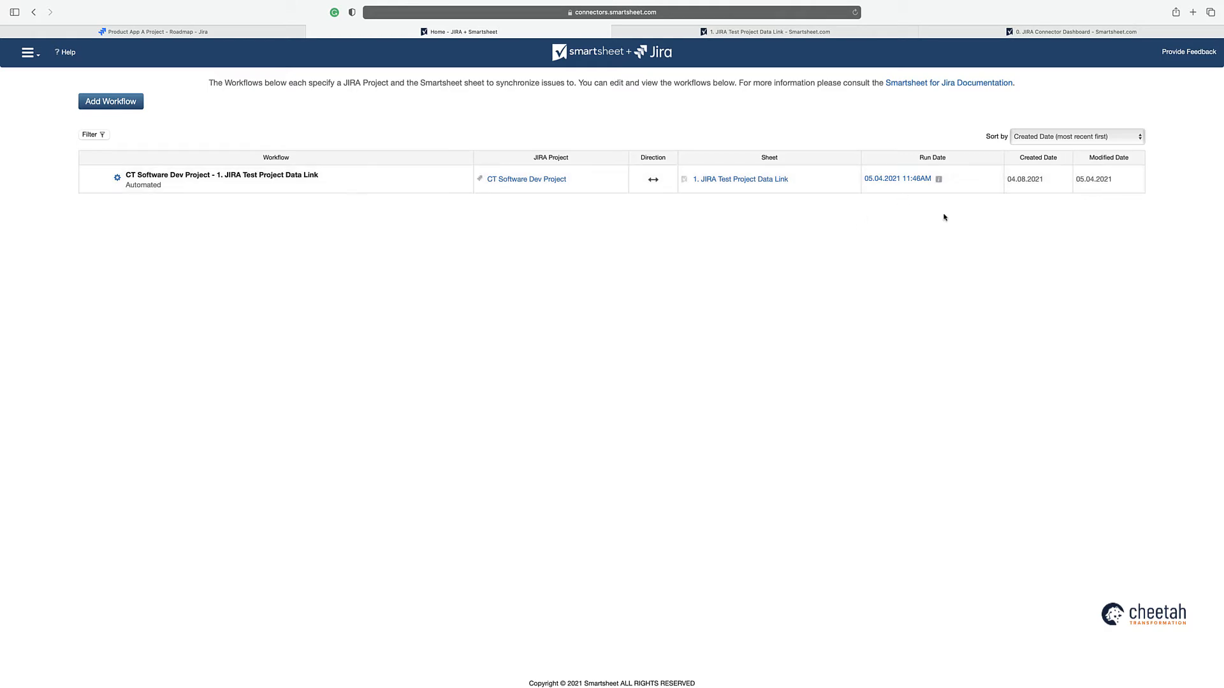
Open the 1. JIRA Test Project Data Link sheet in Smartsheet and reload it.
left_click(755, 32)
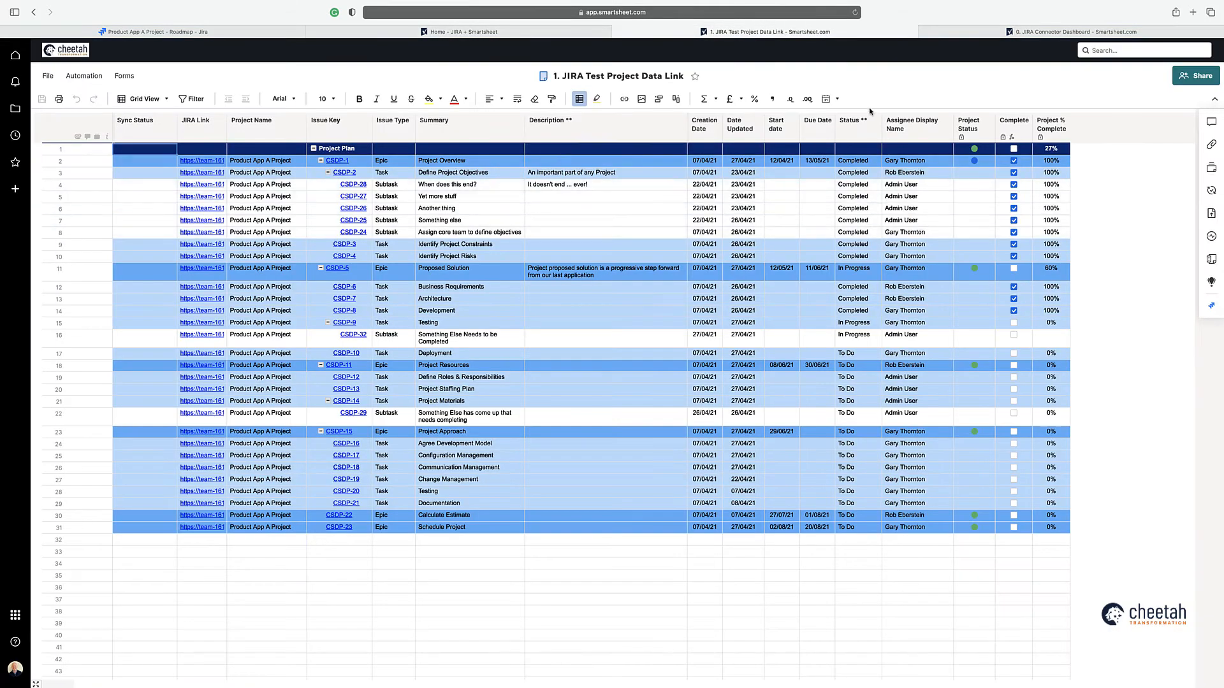
left_click(855, 13)
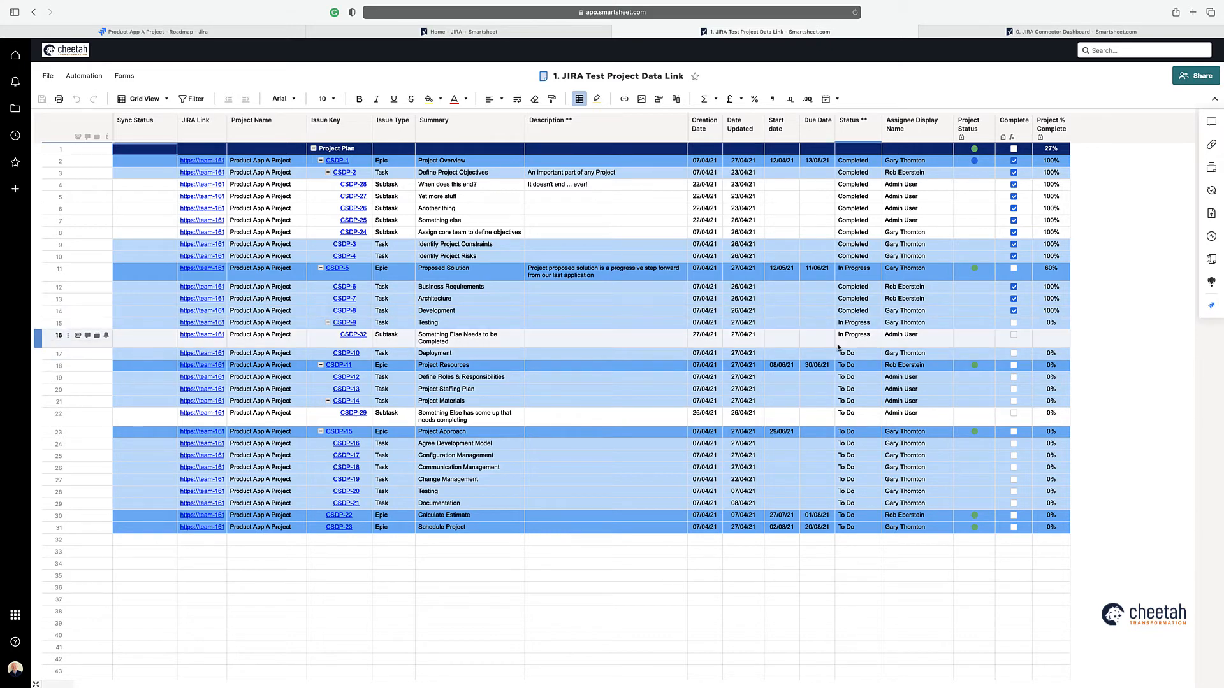
Switch to the Jira roadmap and set the status of the Testing task CSDP-9 to Completed.
left_click(190, 32)
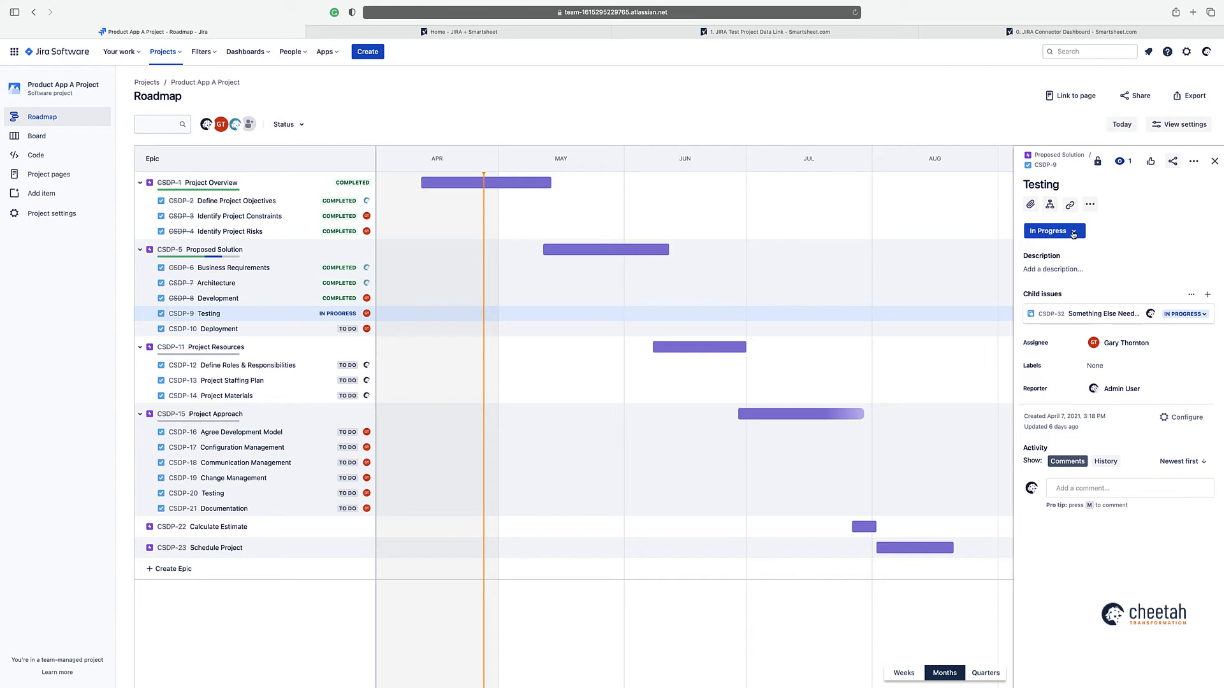
left_click(1048, 233)
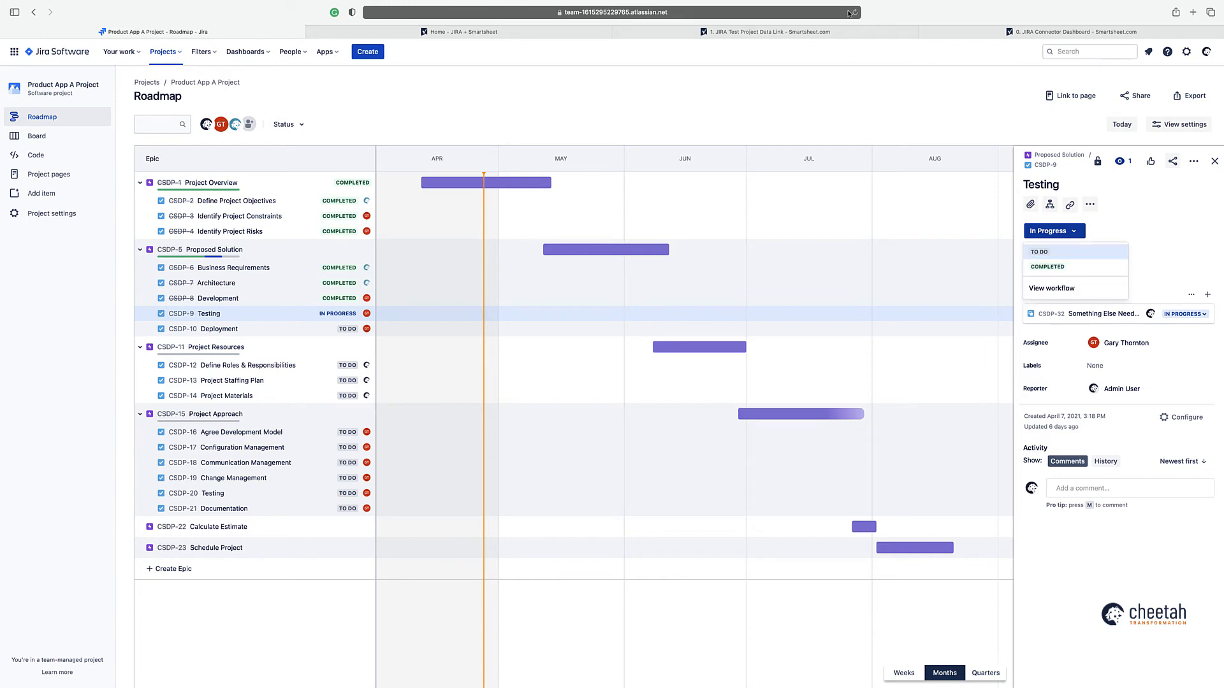
left_click(1057, 271)
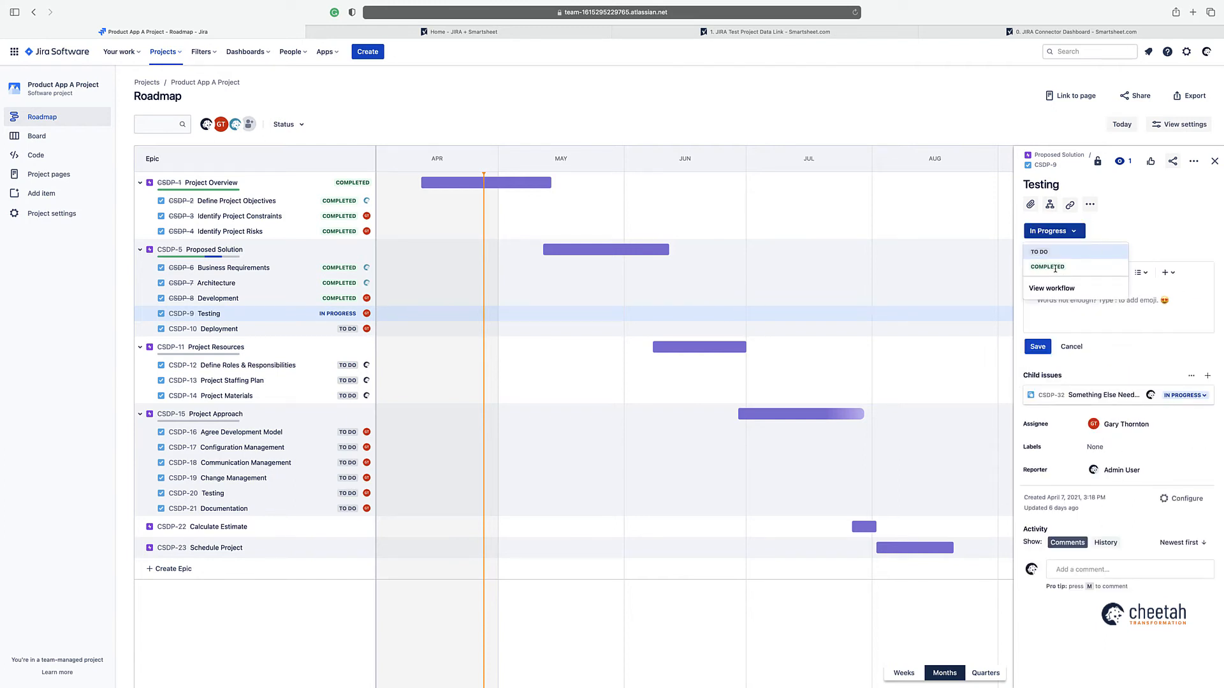
left_click(1055, 268)
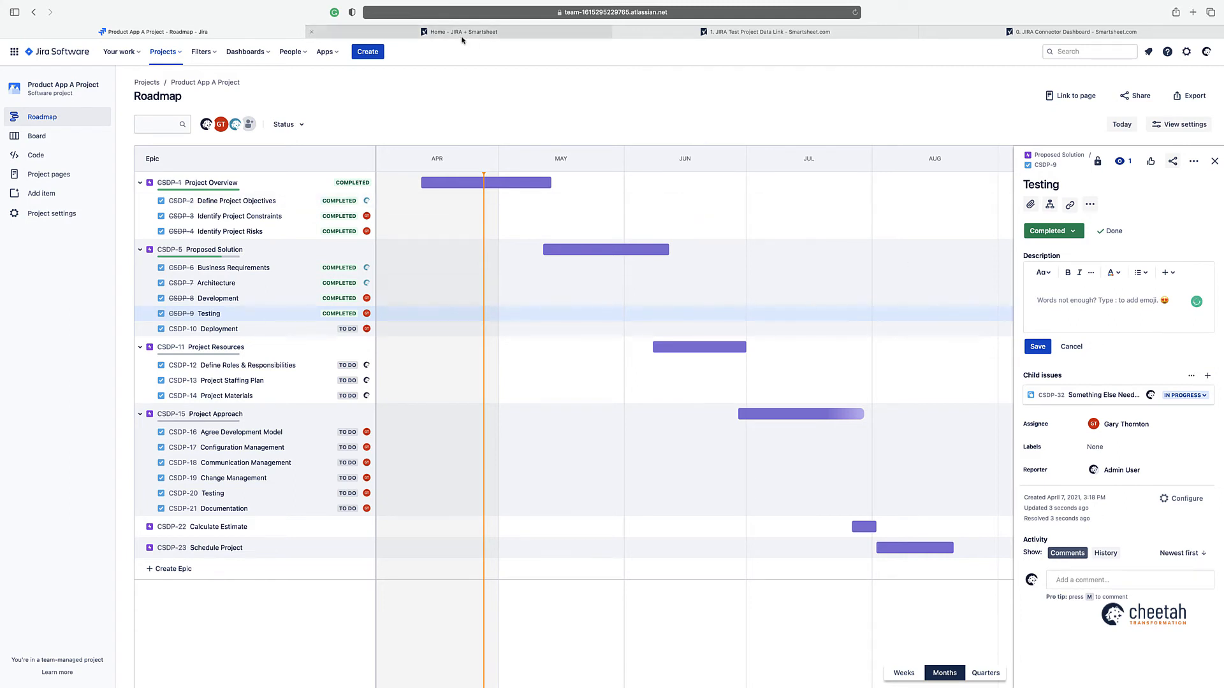
In the 1. JIRA Test Project Data Link sheet, set the status of subtask CSDP-32 to Completed and save.
left_click(640, 36)
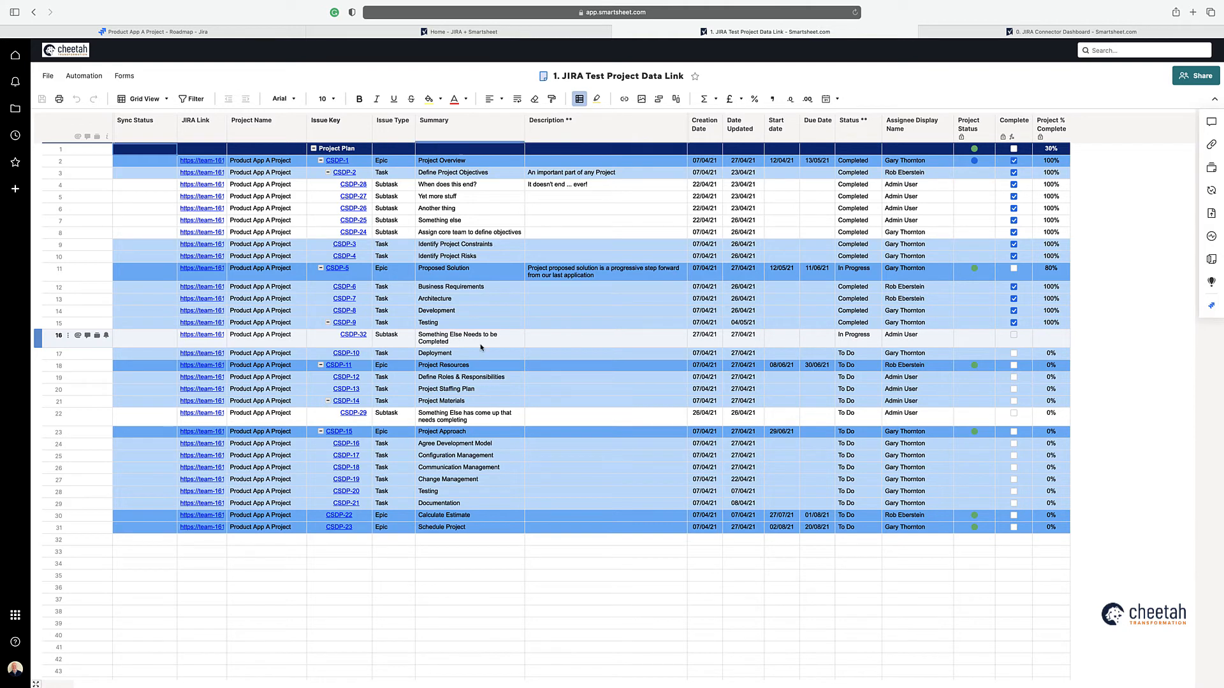
left_click(874, 340)
left_click(877, 338)
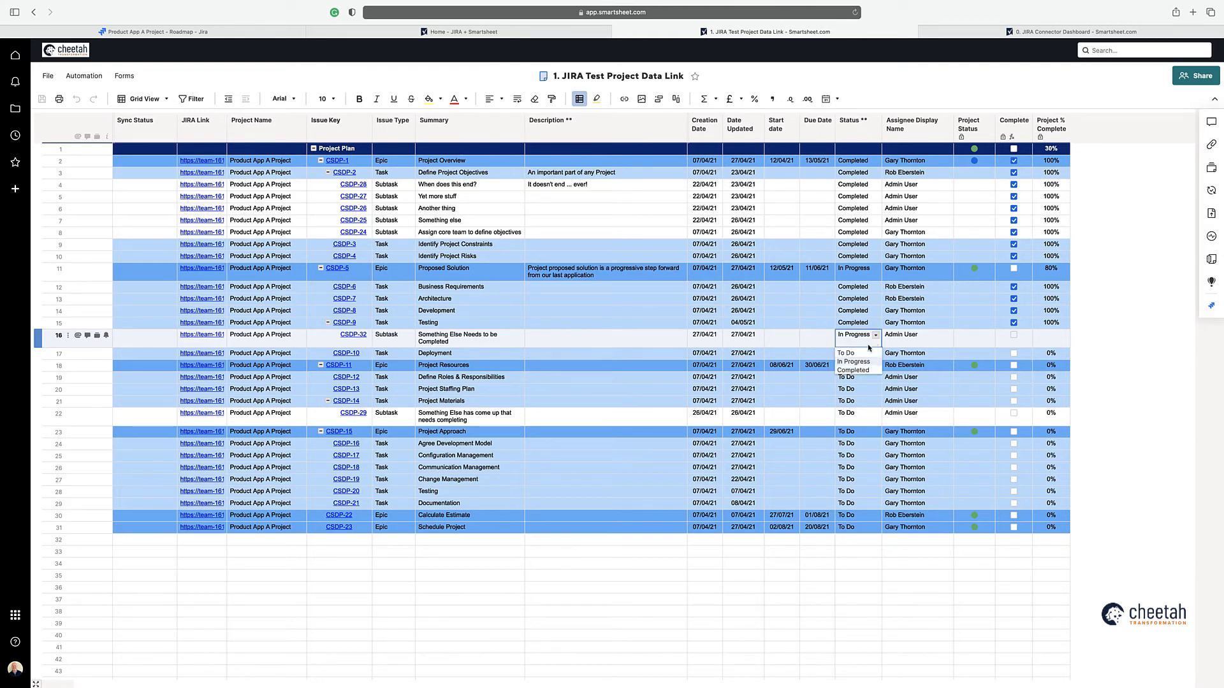
left_click(865, 371)
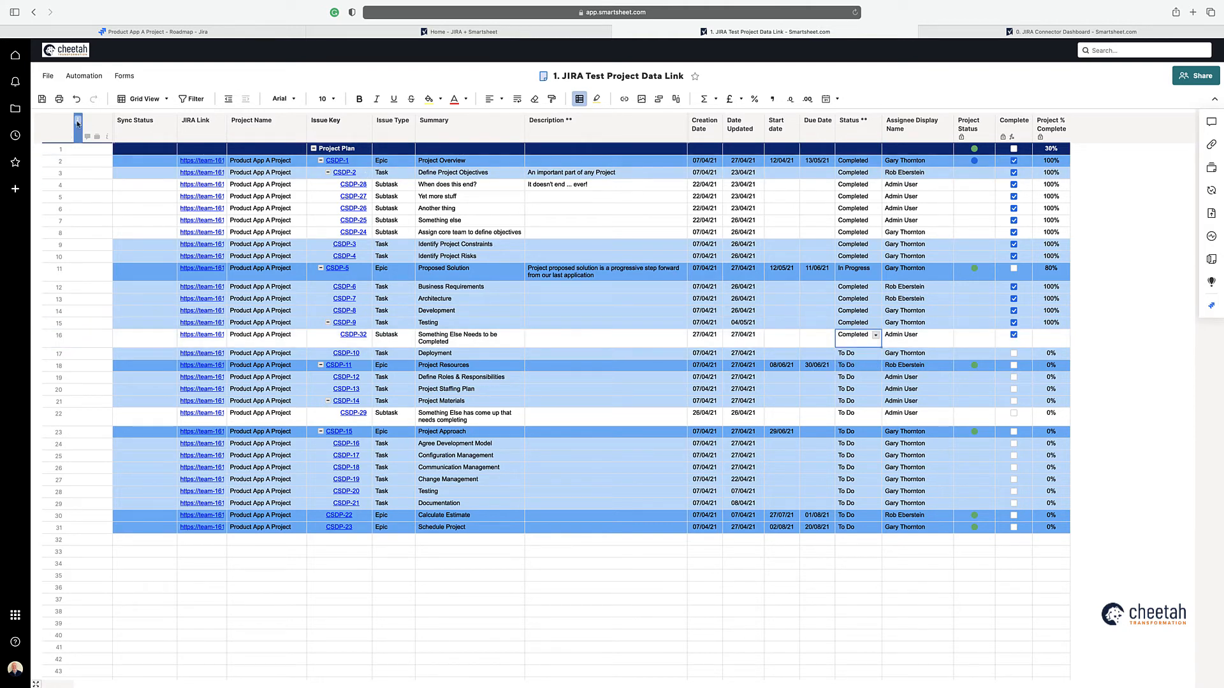
left_click(43, 100)
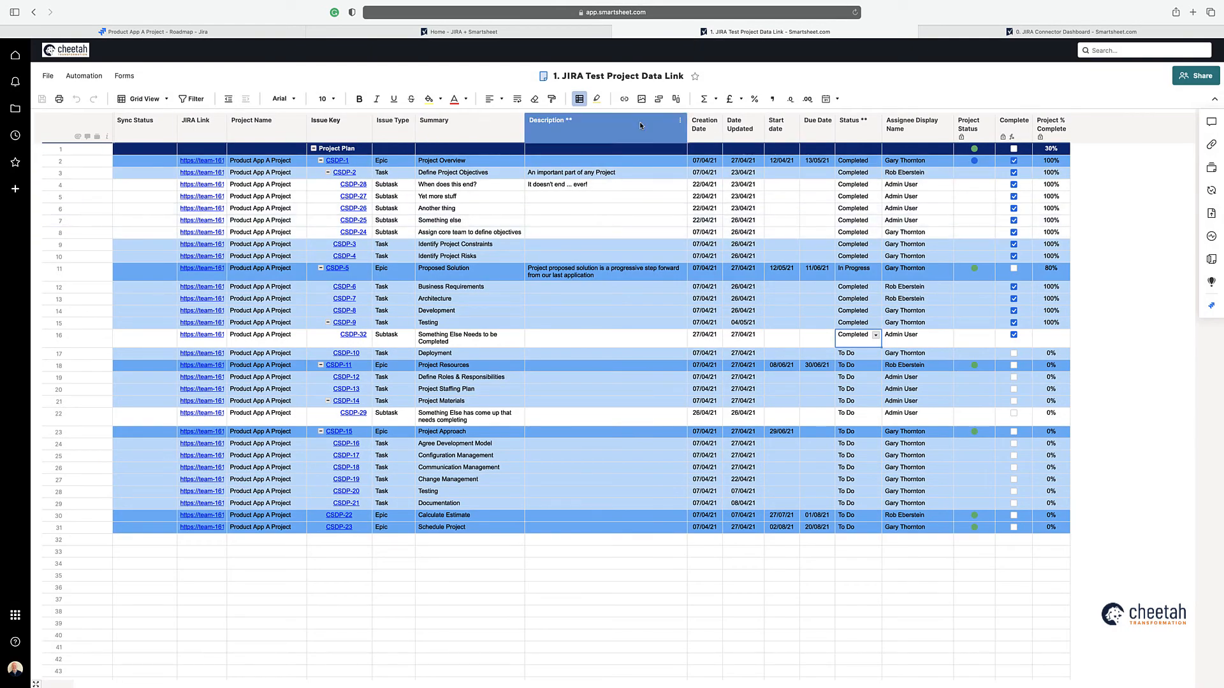
Open child issue CSDP-32 in the Jira roadmap to check its synced status, and return to the Smartsheet data link sheet.
left_click(233, 34)
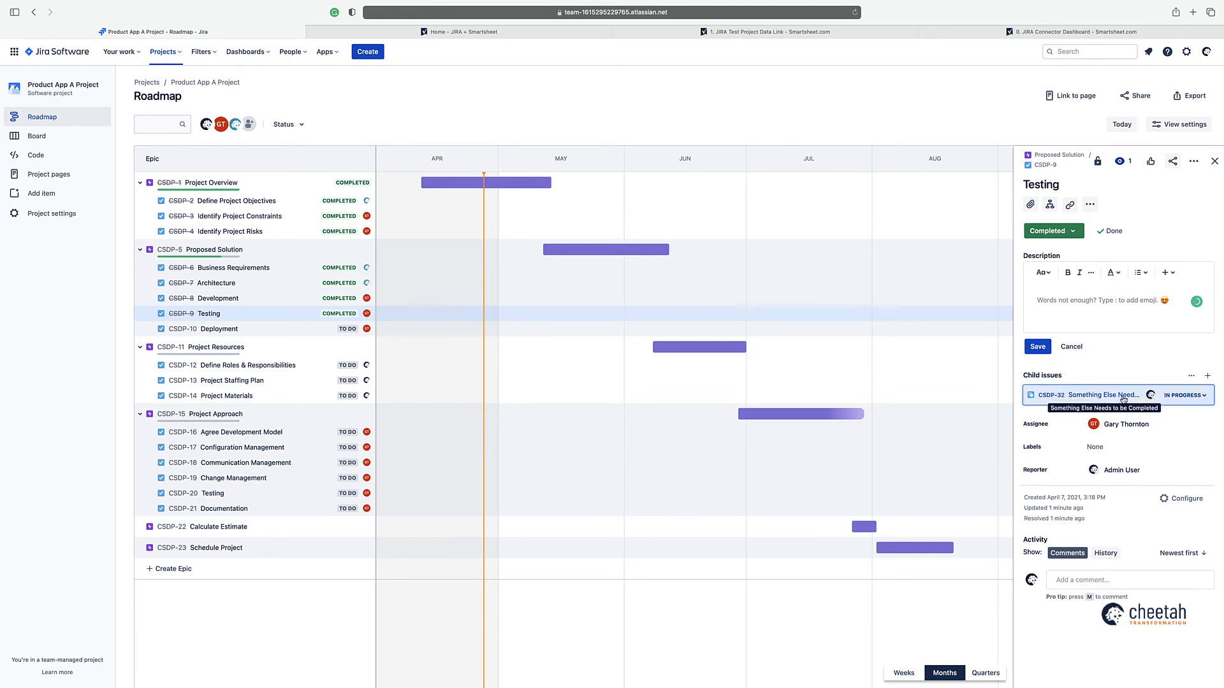
left_click(1207, 403)
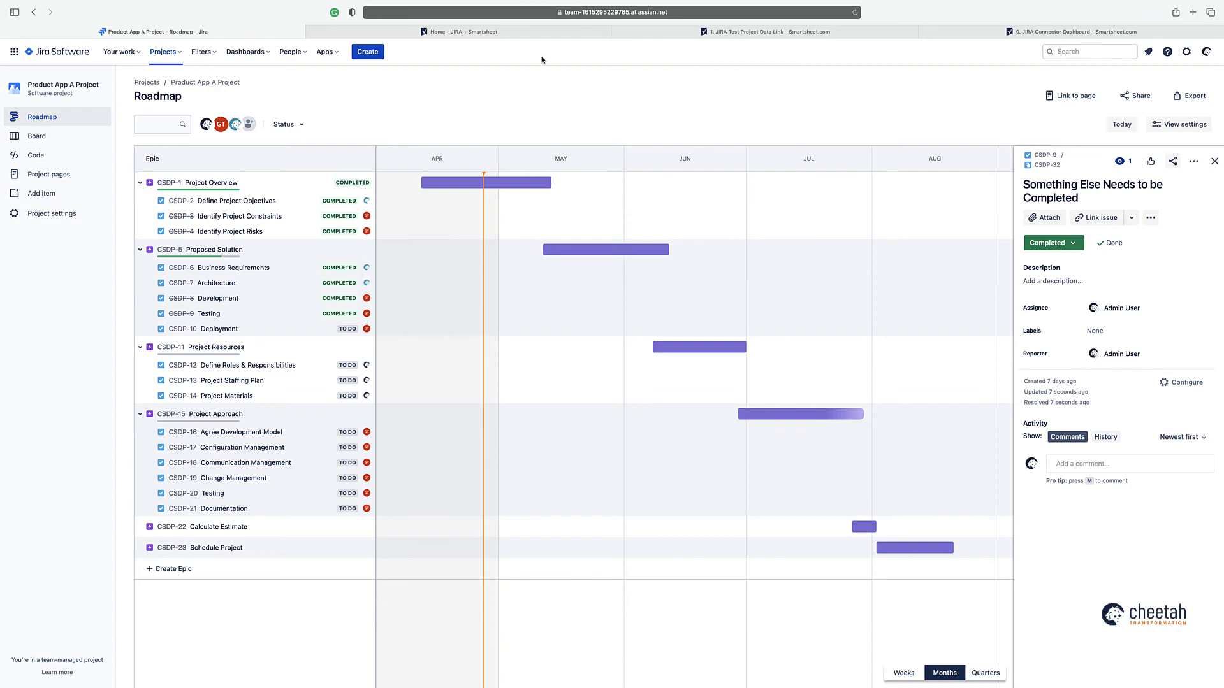
left_click(733, 35)
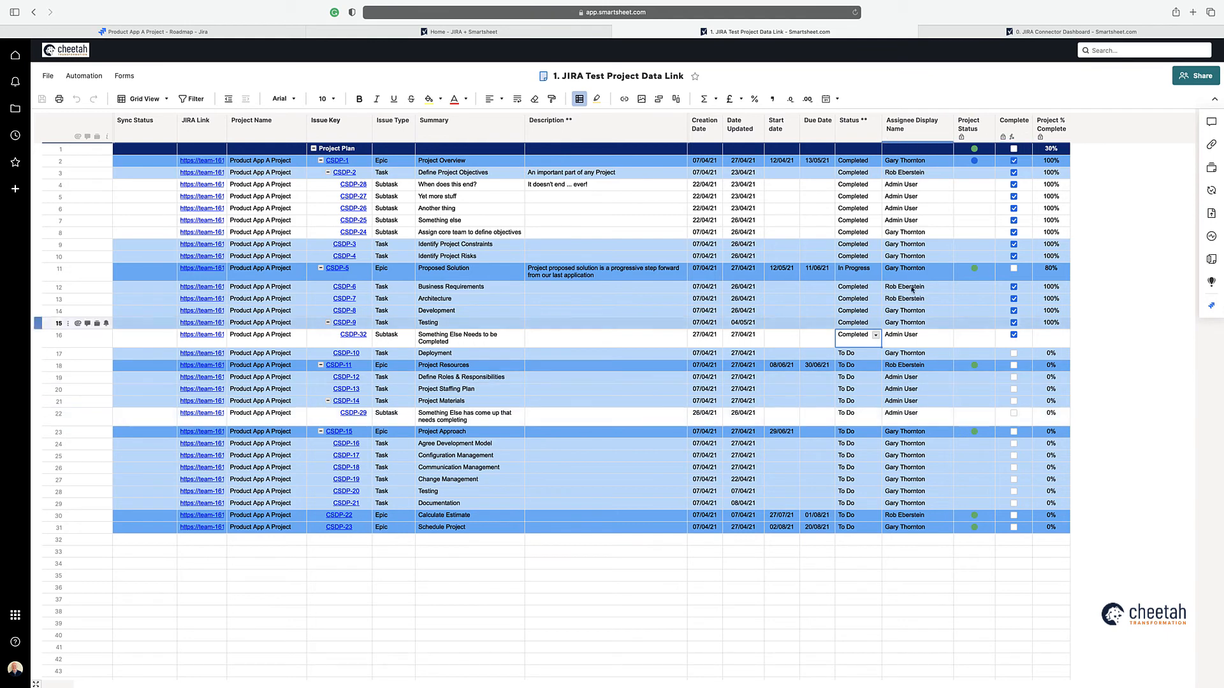
Open the 0. JIRA Connector Dashboard and reload it to refresh its project figures.
left_click(1002, 33)
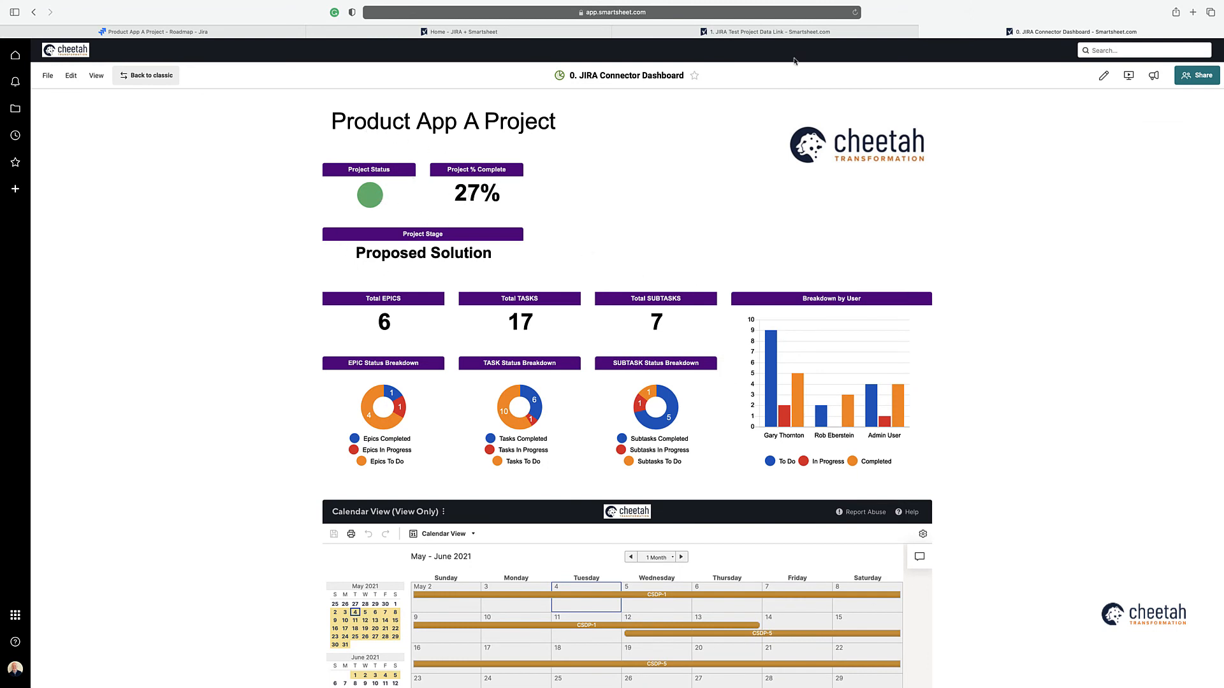
left_click(853, 15)
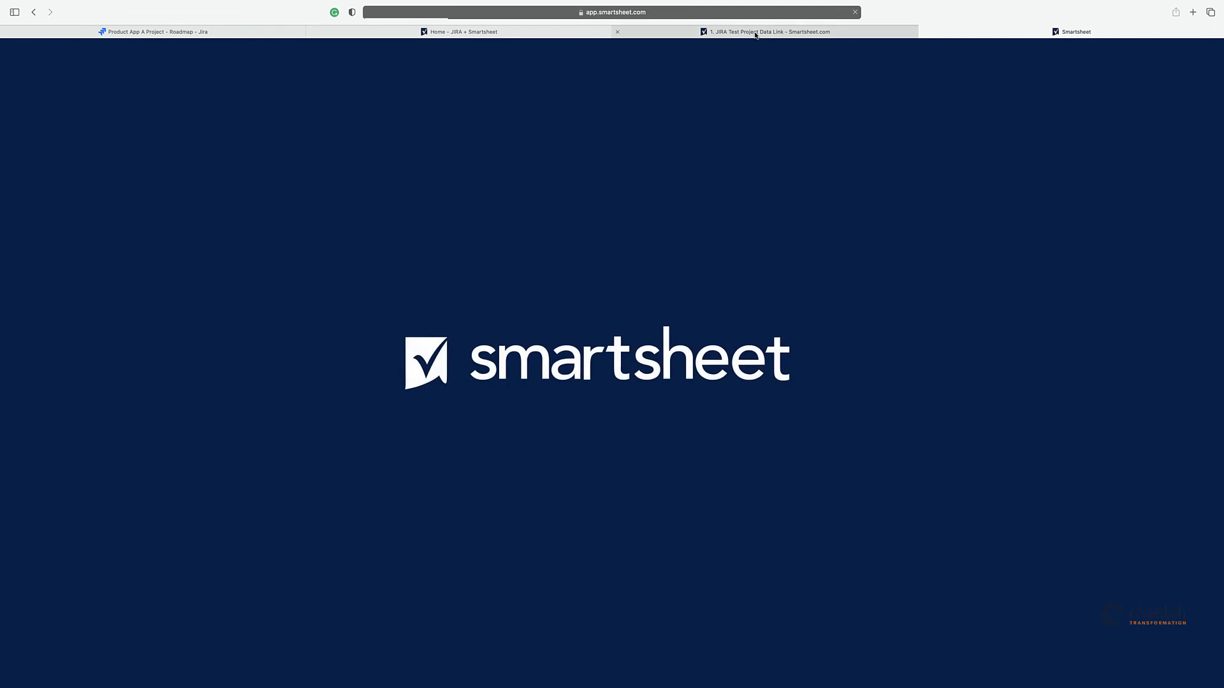
left_click(757, 32)
left_click(1071, 31)
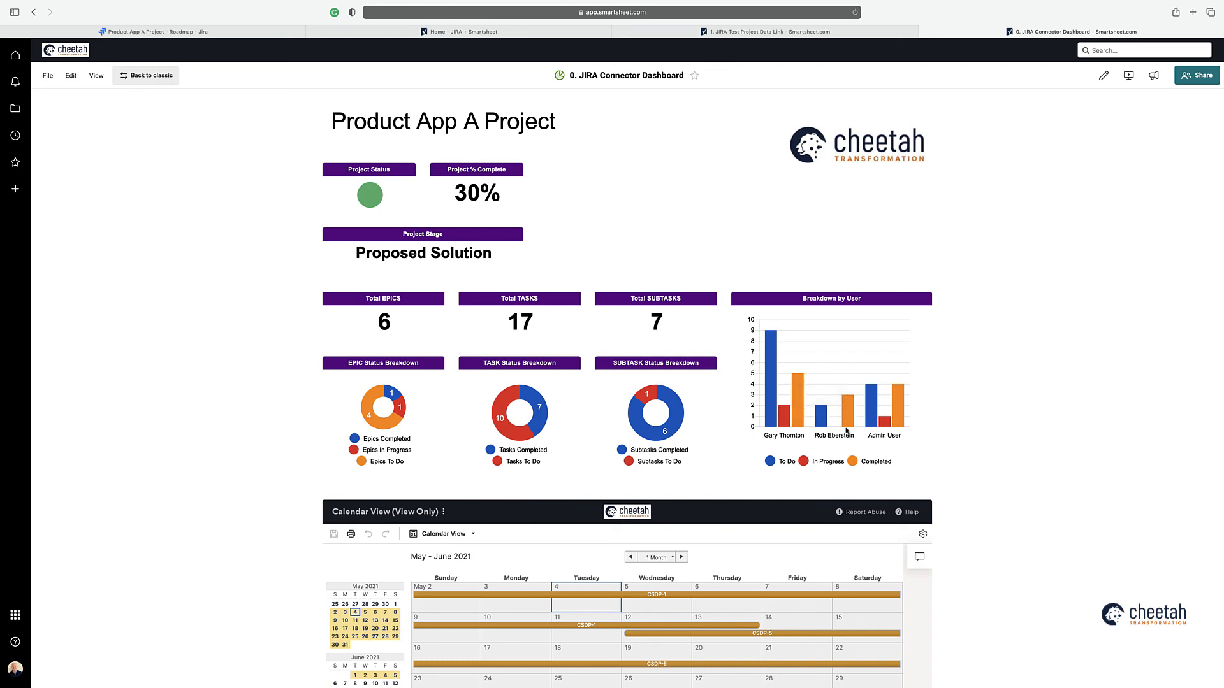
Examine the dashboard's user breakdown, calendar view, milestone overview with its timeline, and outstanding JIRA items.
mouse_move(824, 429)
scroll(825, 429, "down", 1)
scroll(825, 429, "down", 5)
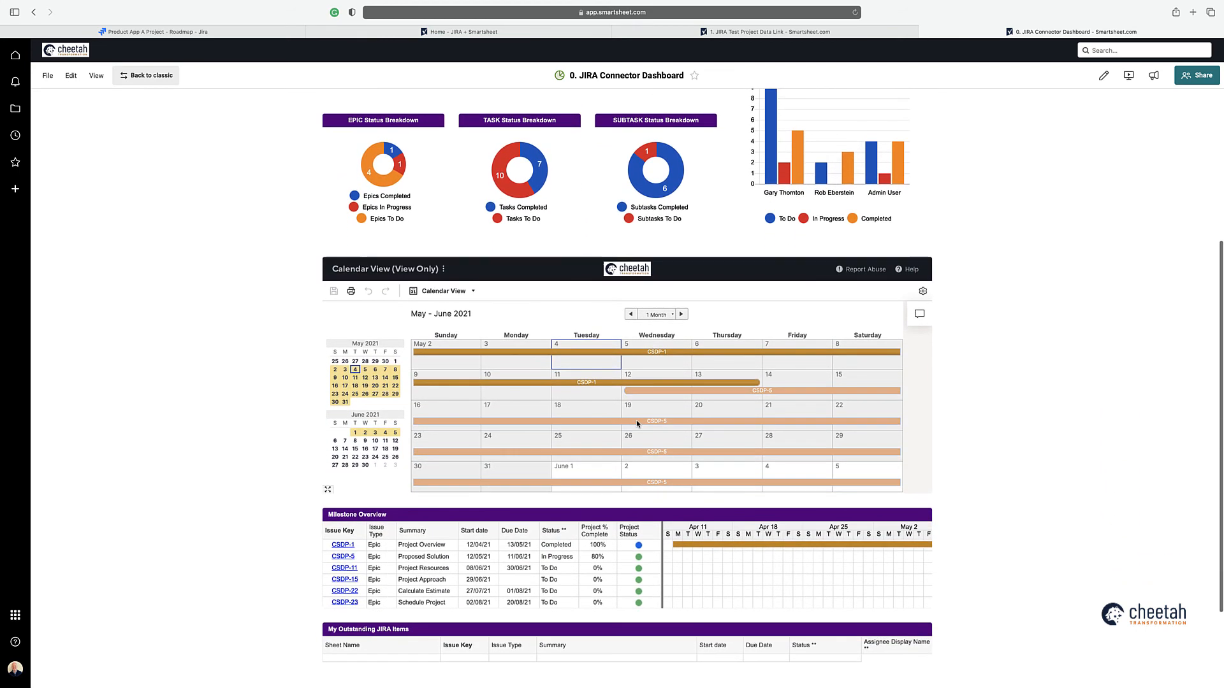
scroll(680, 364, "down", 3)
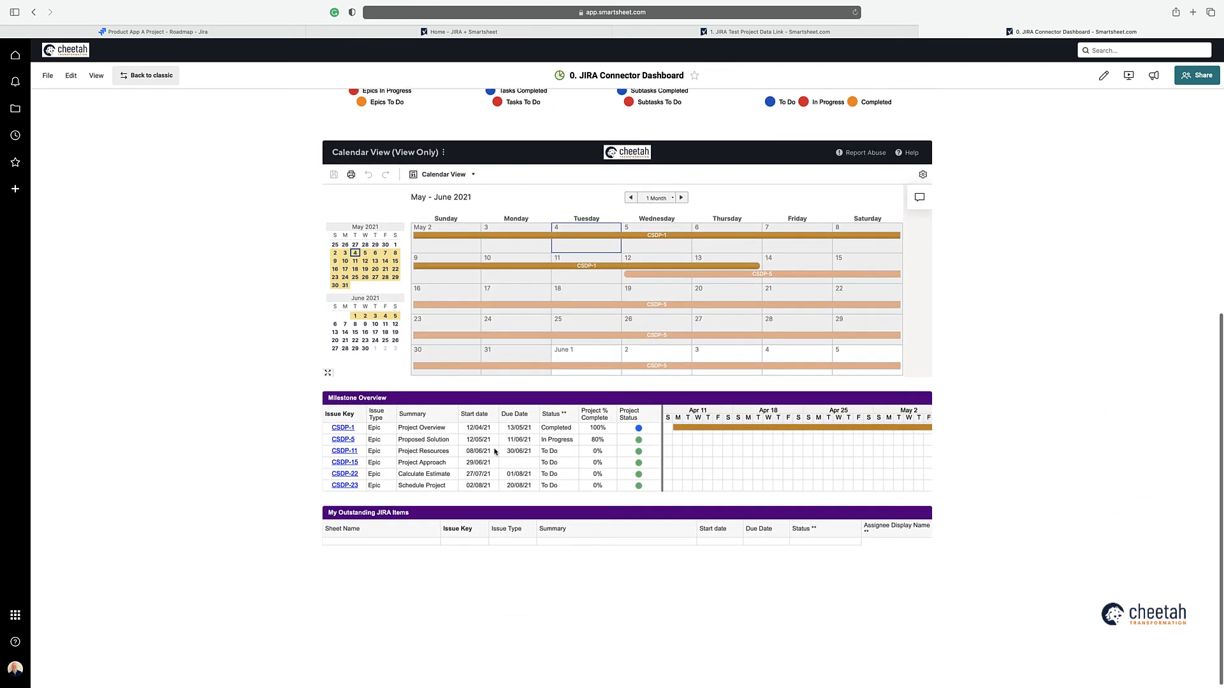
scroll(813, 449, "right", 10)
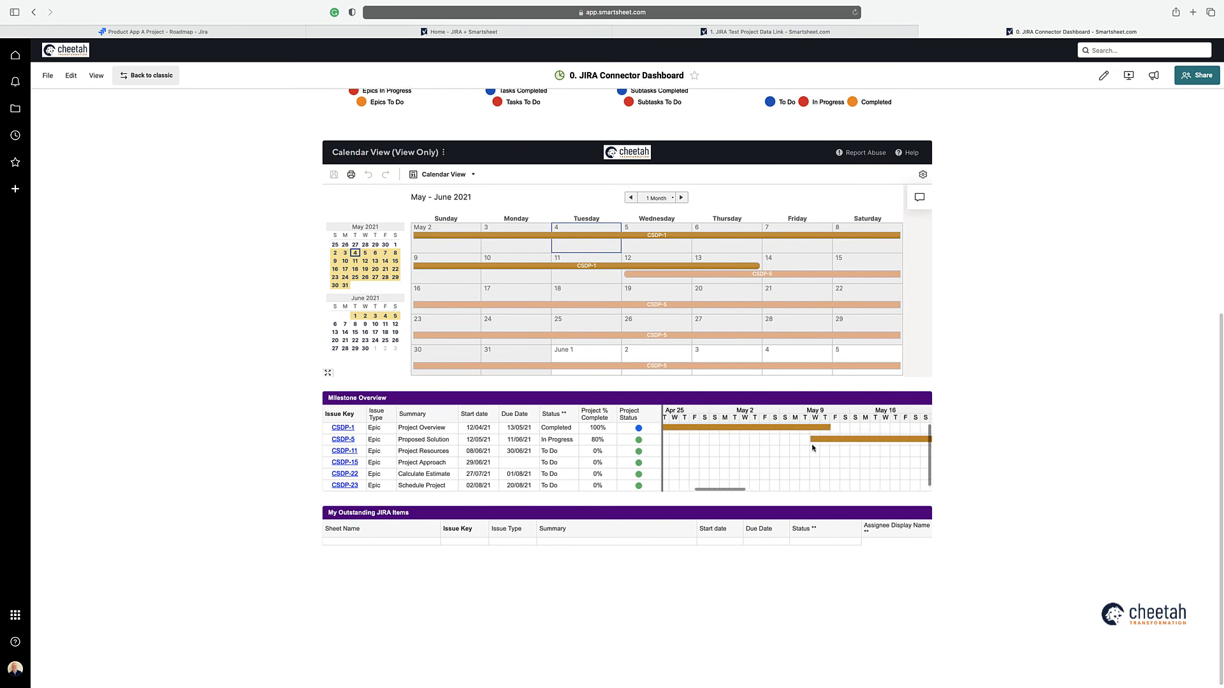
scroll(811, 446, "left", 10)
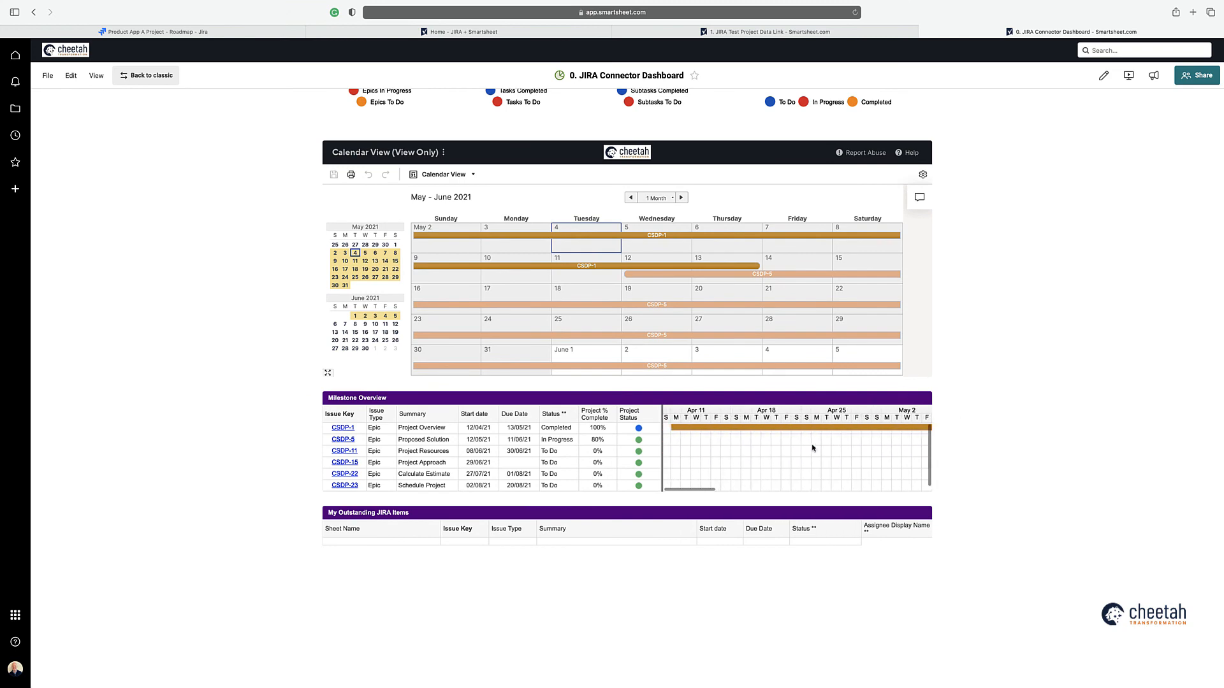
scroll(729, 421, "up", 10)
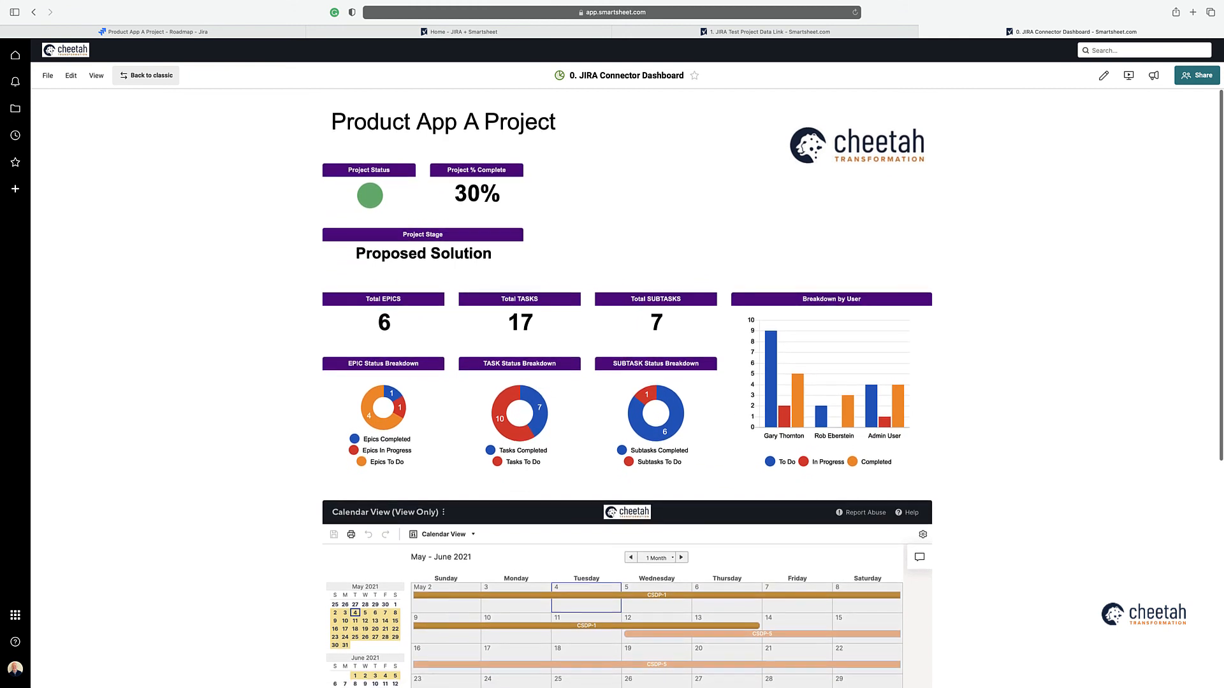